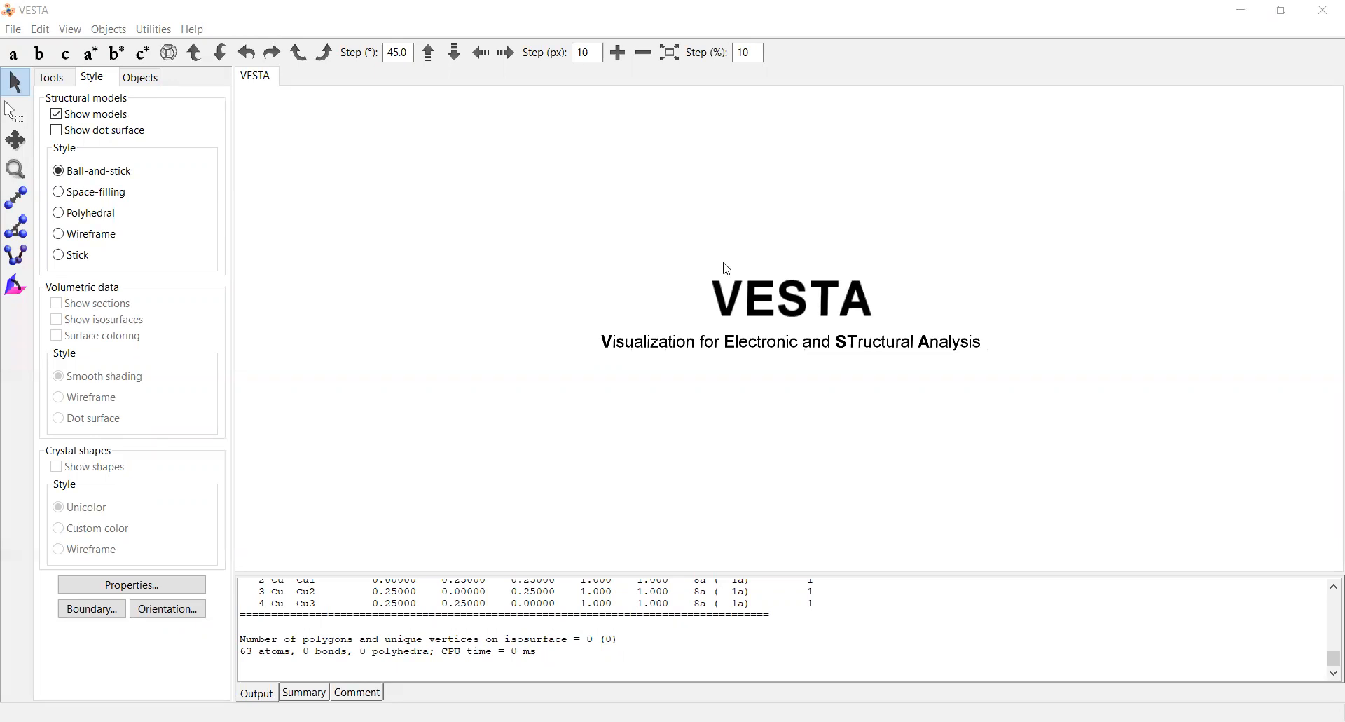
- Open the crystal structure file mp-30_Cu.cif from the Input--positions folder
{"action": "left_click", "coordinate": [20, 30]}
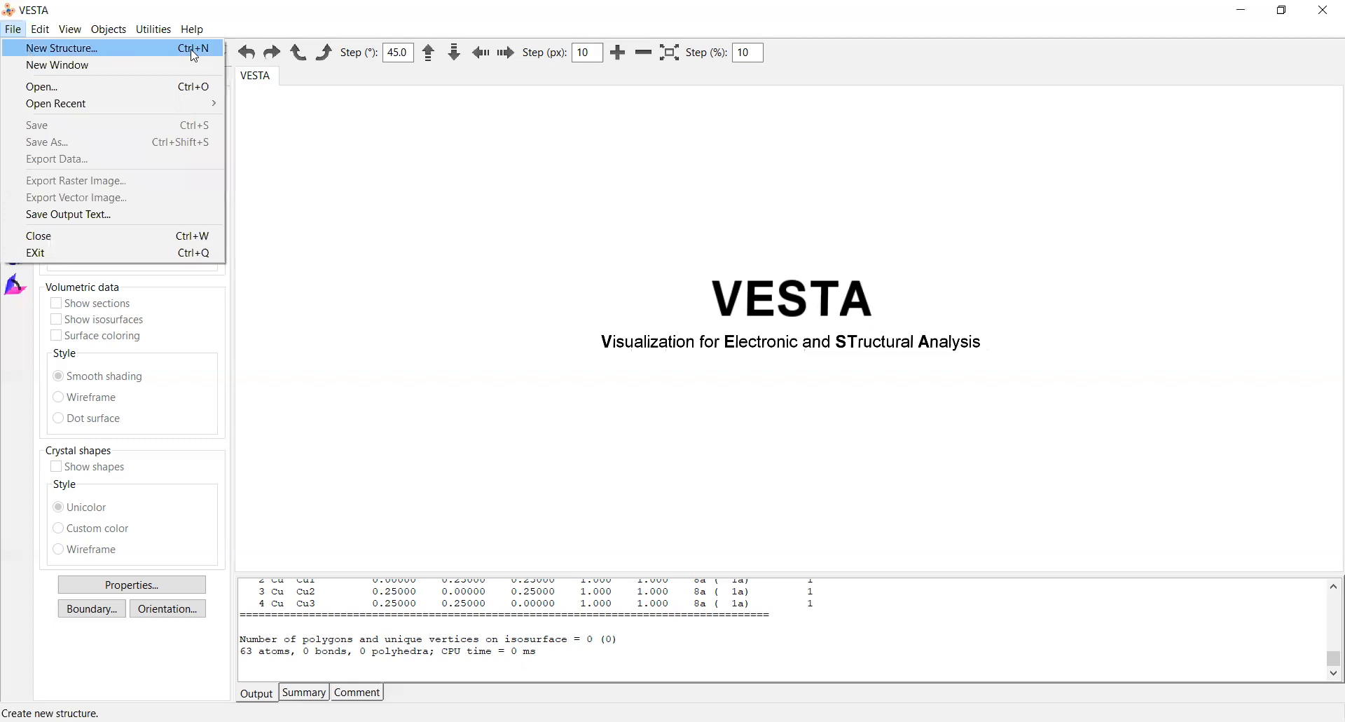
{"action": "left_click", "coordinate": [166, 98]}
{"action": "left_click", "coordinate": [213, 204]}
{"action": "left_click", "coordinate": [522, 433]}
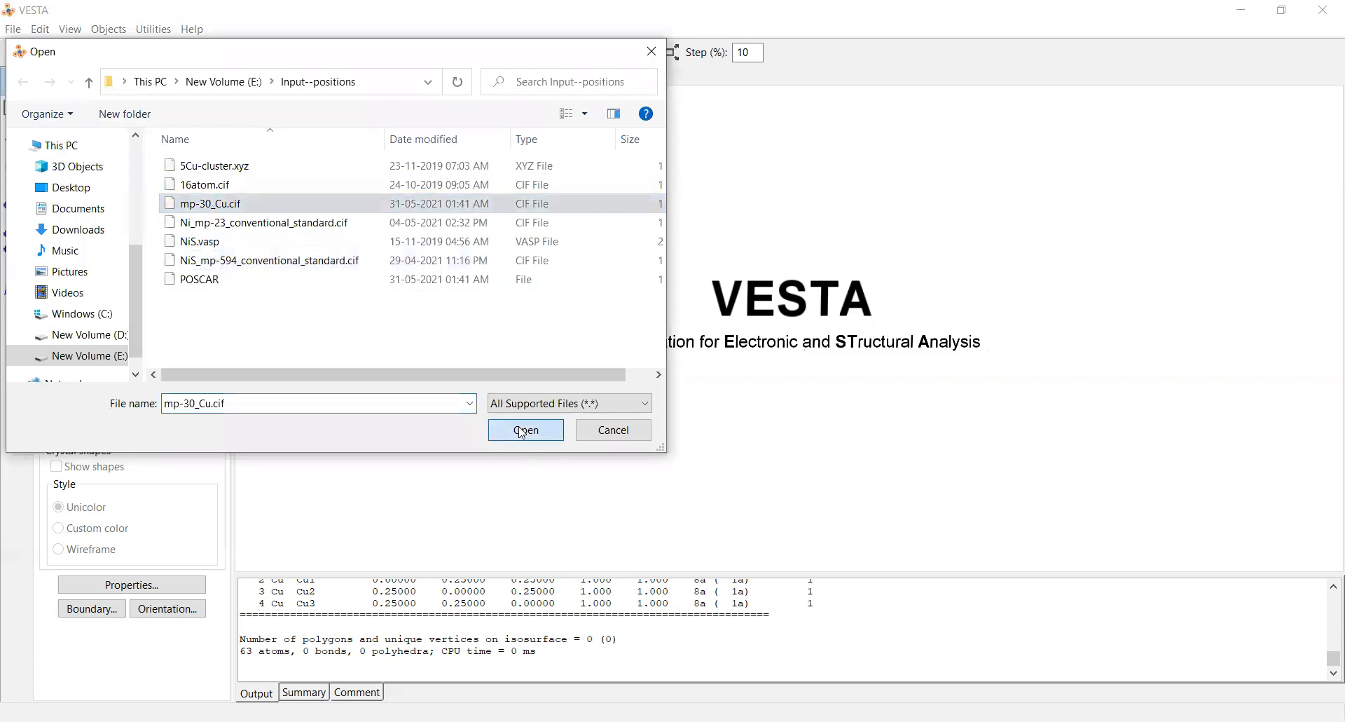
{"action": "mouse_move", "coordinate": [835, 387]}
{"action": "left_mouse_down"}
{"action": "mouse_move", "coordinate": [817, 391]}
{"action": "mouse_move", "coordinate": [838, 394]}
{"action": "left_mouse_up"}
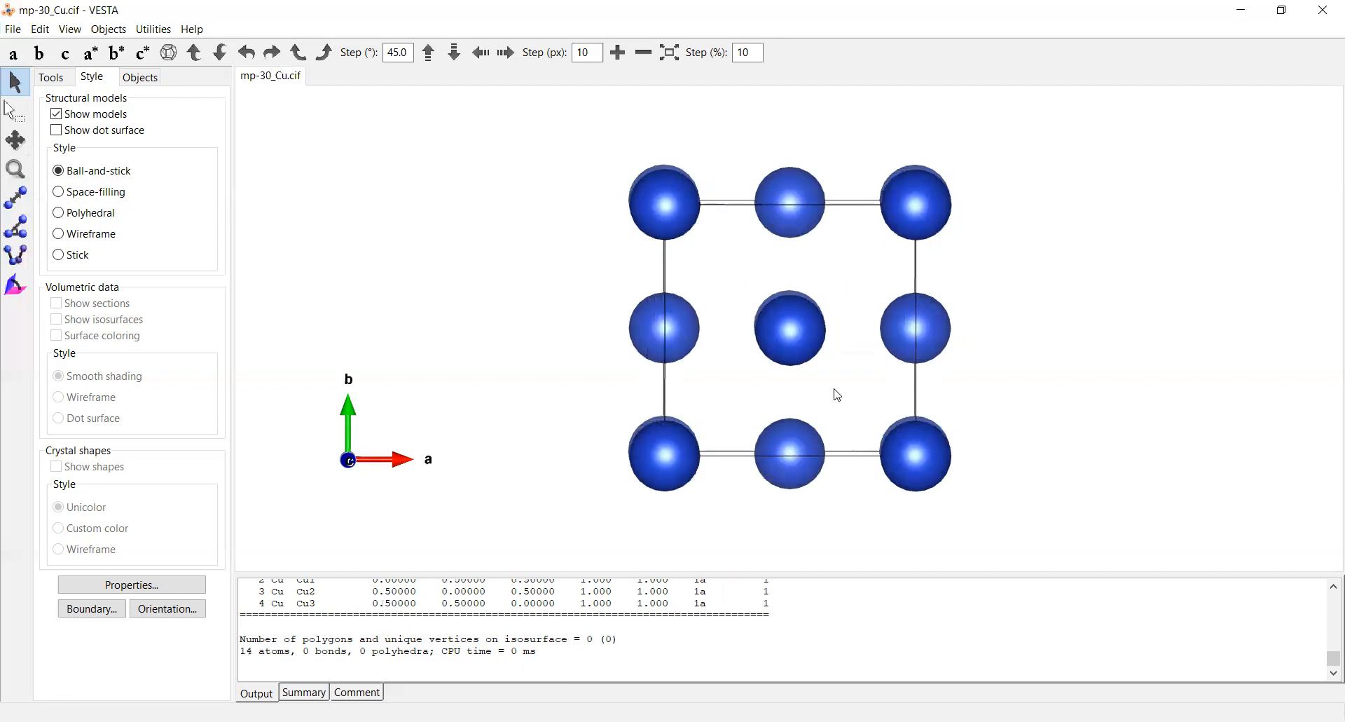
{"action": "left_click_drag", "start_coordinate": [826, 303], "coordinate": [830, 516]}
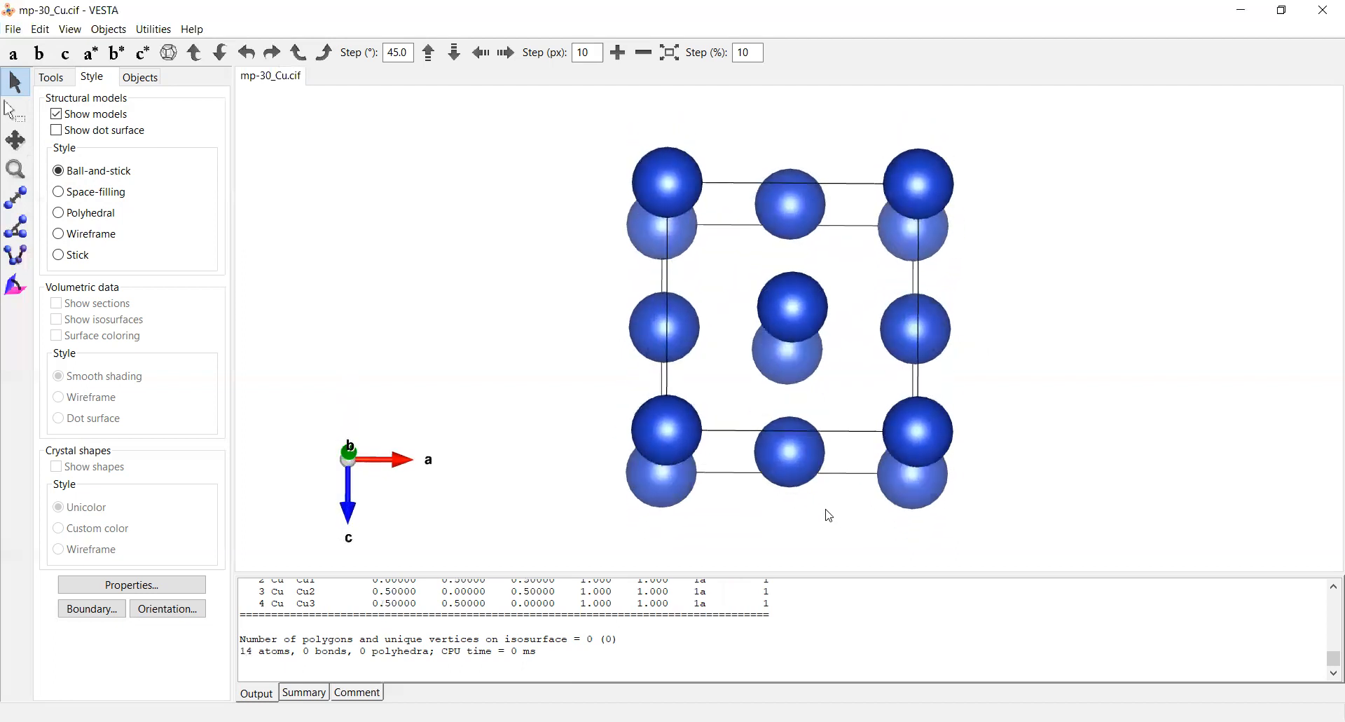
{"action": "left_click_drag", "start_coordinate": [949, 495], "coordinate": [888, 300]}
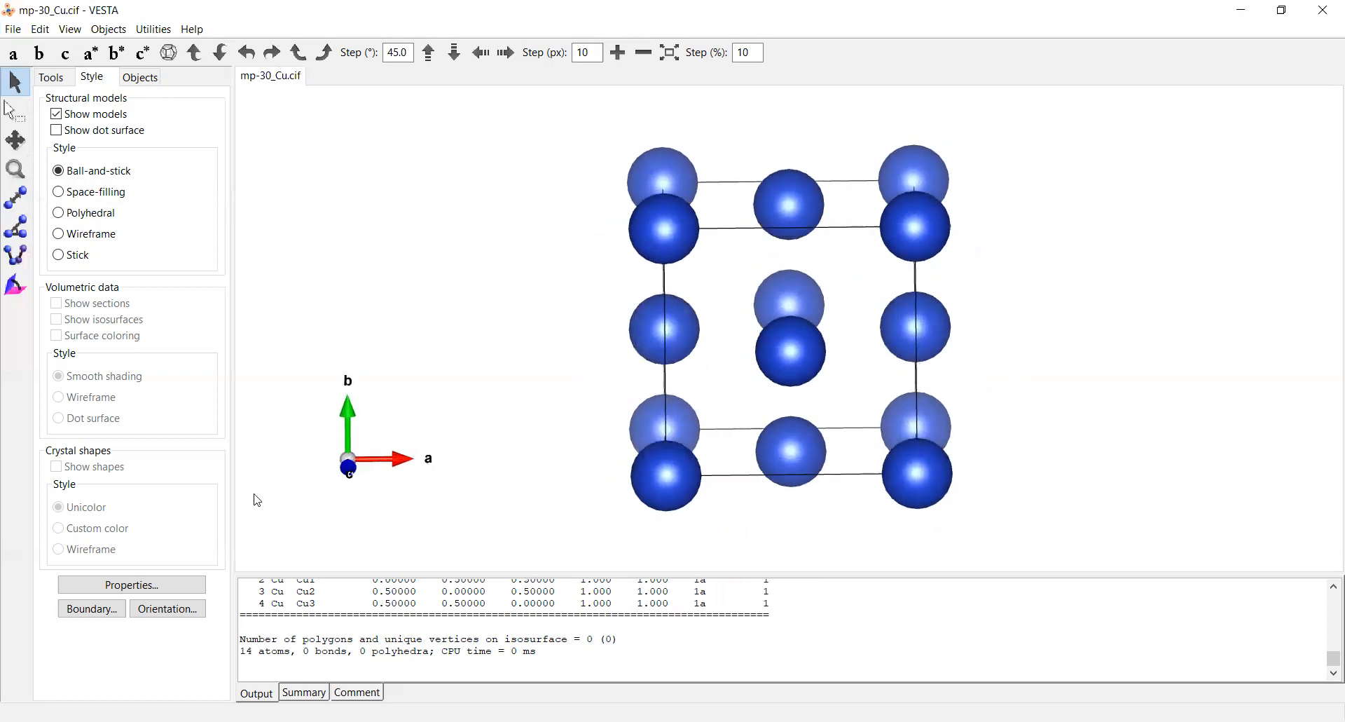
- Extend the displayed boundary of the copper structure to a maximum fractional coordinate of 2 in x, y and z
{"action": "left_click", "coordinate": [104, 613]}
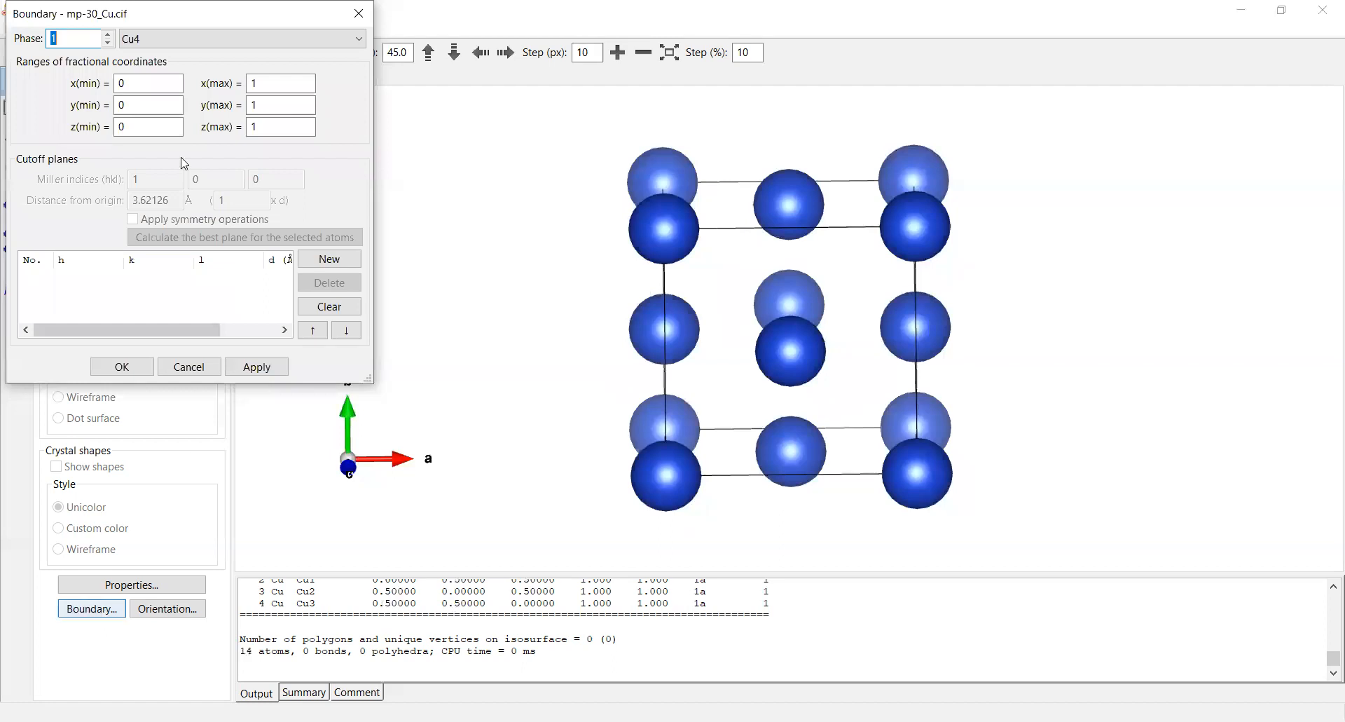
{"action": "left_click", "coordinate": [265, 81]}
{"action": "double_click", "coordinate": [266, 81]}
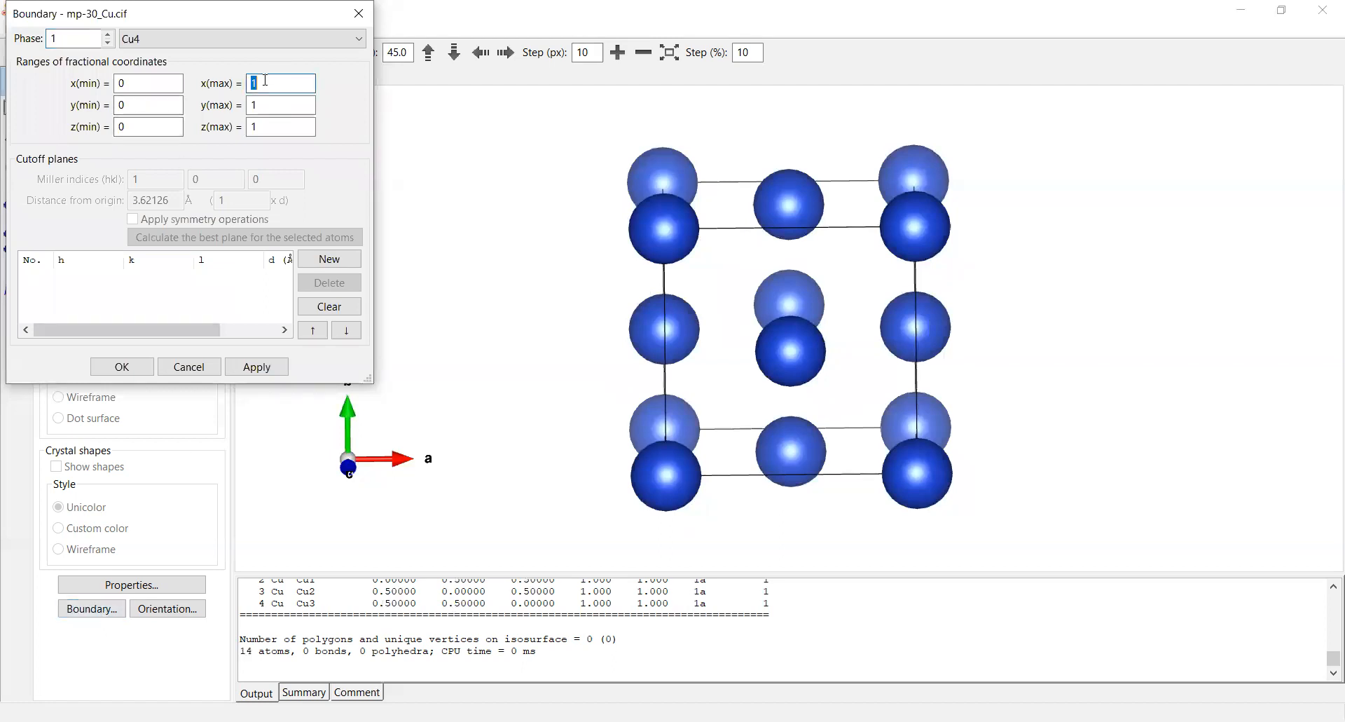
{"action": "type", "text": "2"}
{"action": "left_click", "coordinate": [254, 105]}
{"action": "double_click", "coordinate": [254, 105]}
{"action": "type", "text": "2"}
{"action": "left_click", "coordinate": [259, 125]}
{"action": "double_click", "coordinate": [259, 124]}
{"action": "type", "text": "2"}
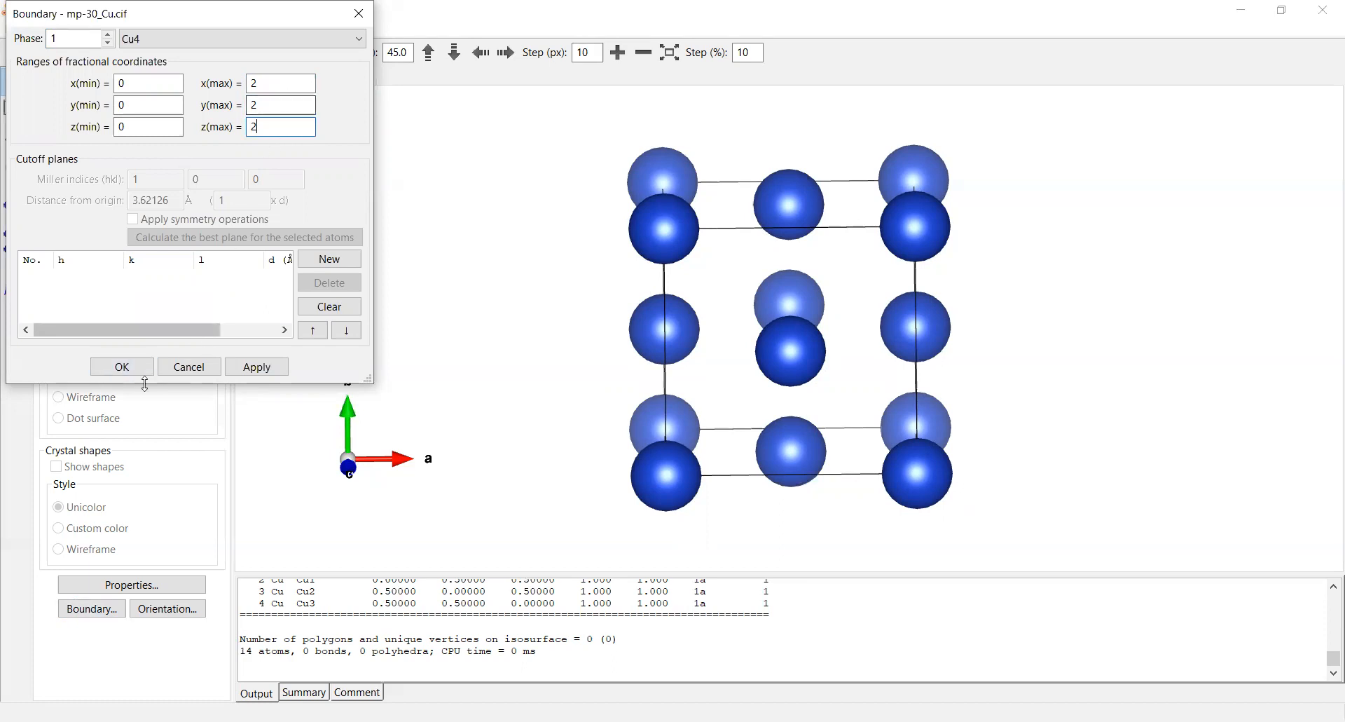
{"action": "left_click", "coordinate": [123, 366]}
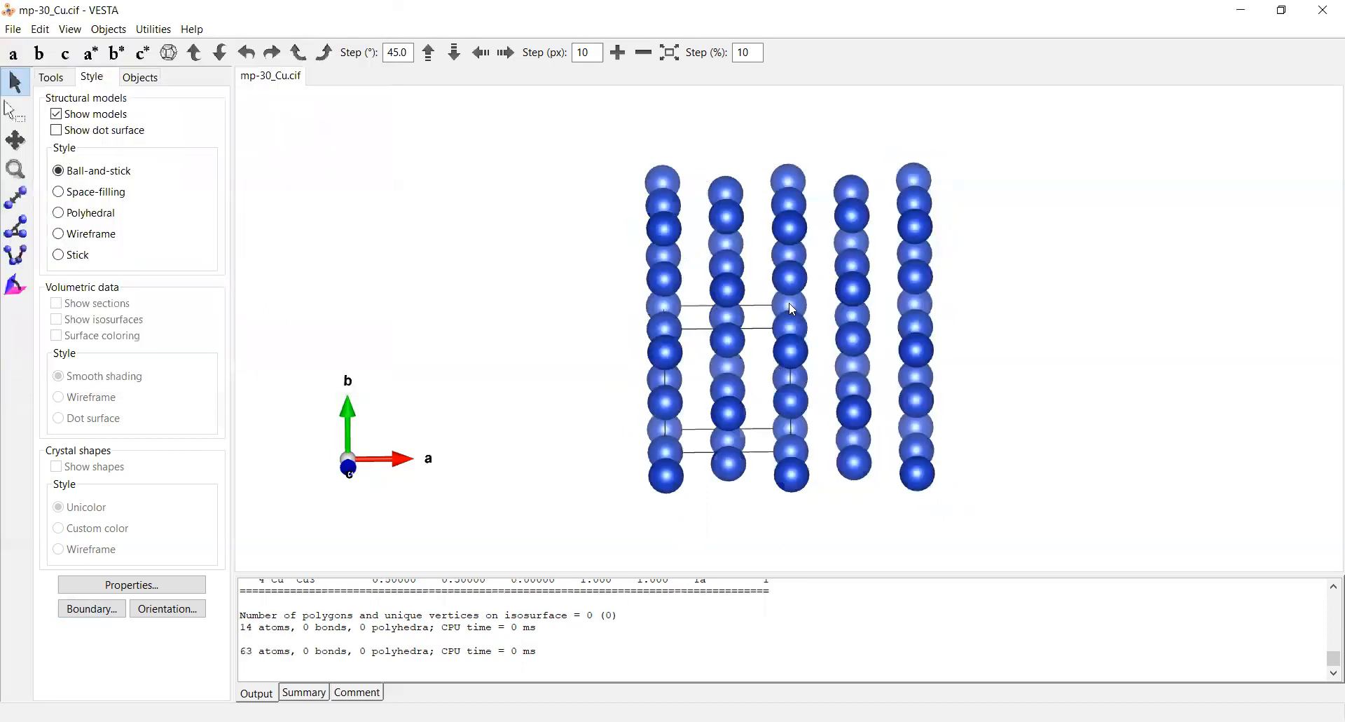
{"action": "left_click_drag", "start_coordinate": [786, 252], "coordinate": [808, 326]}
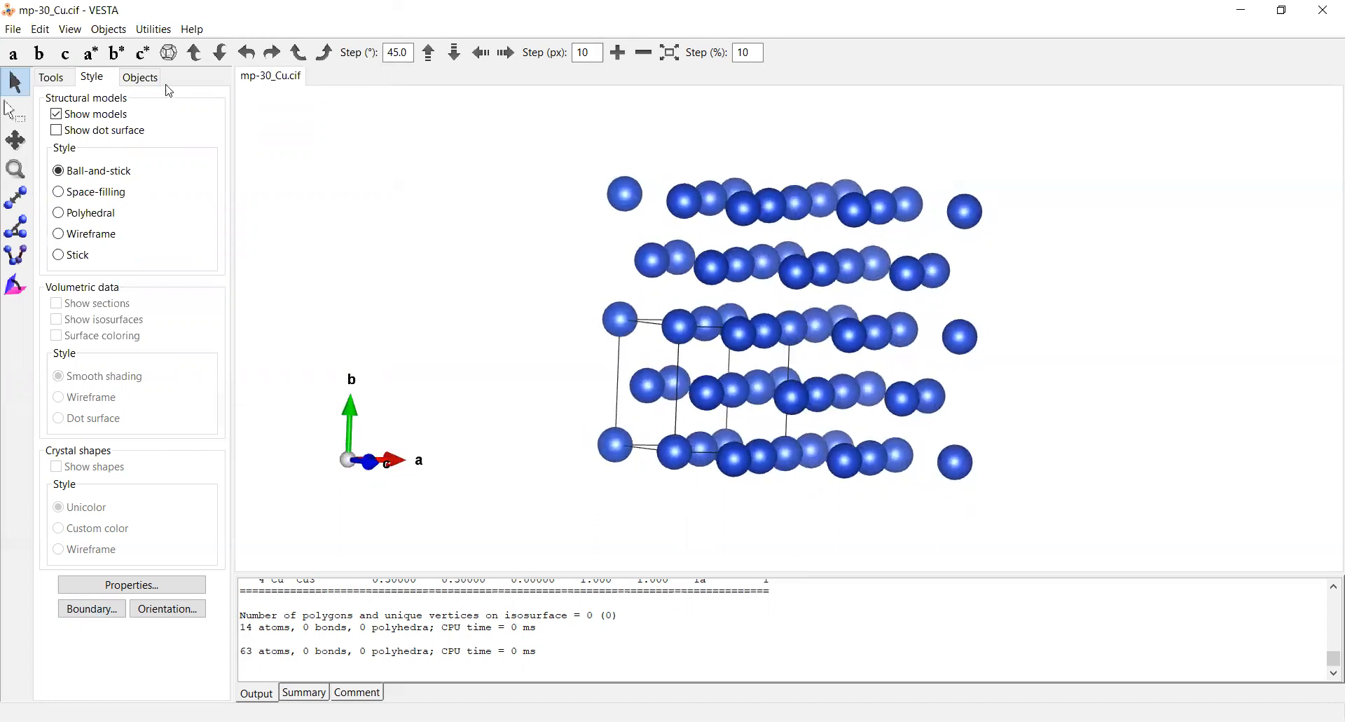
- Undo the boundary extension of the copper structure
{"action": "left_click", "coordinate": [41, 30]}
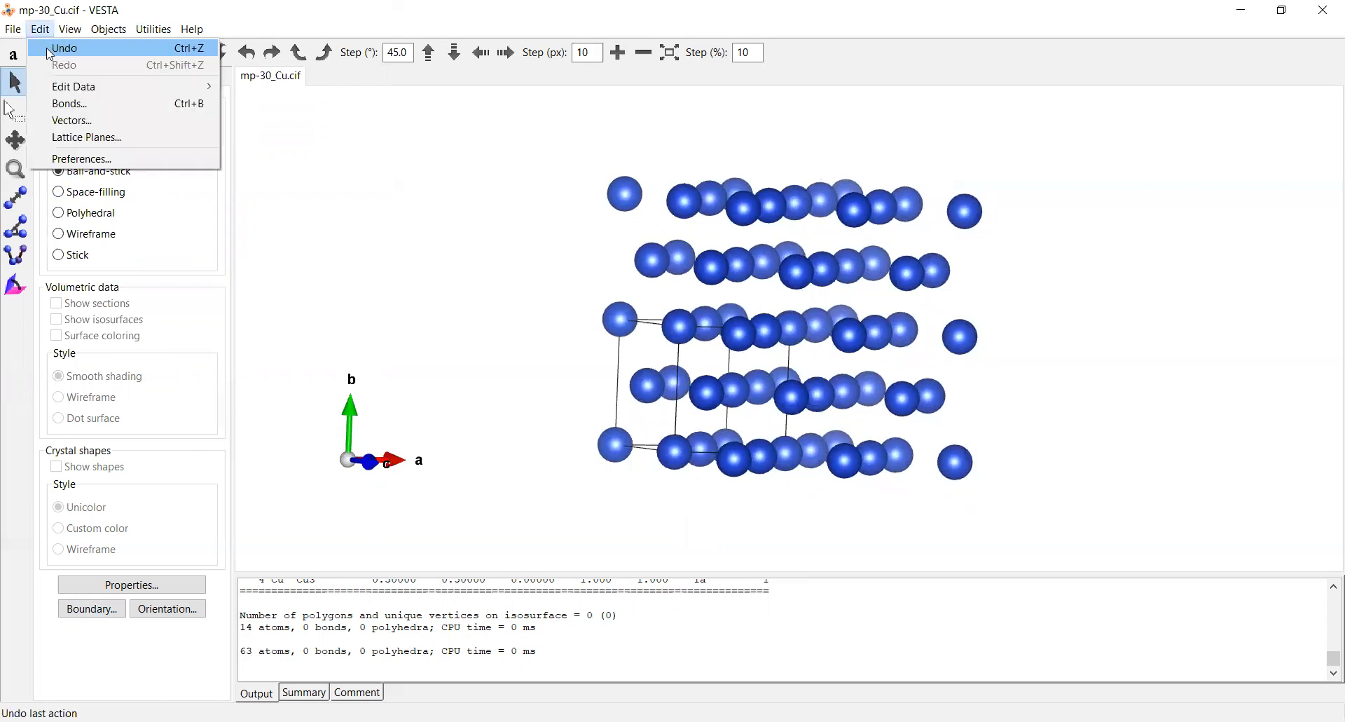
{"action": "left_click", "coordinate": [49, 48]}
{"action": "mouse_move", "coordinate": [600, 336]}
{"action": "left_mouse_down"}
{"action": "mouse_move", "coordinate": [637, 342]}
{"action": "mouse_move", "coordinate": [611, 335]}
{"action": "left_mouse_up"}
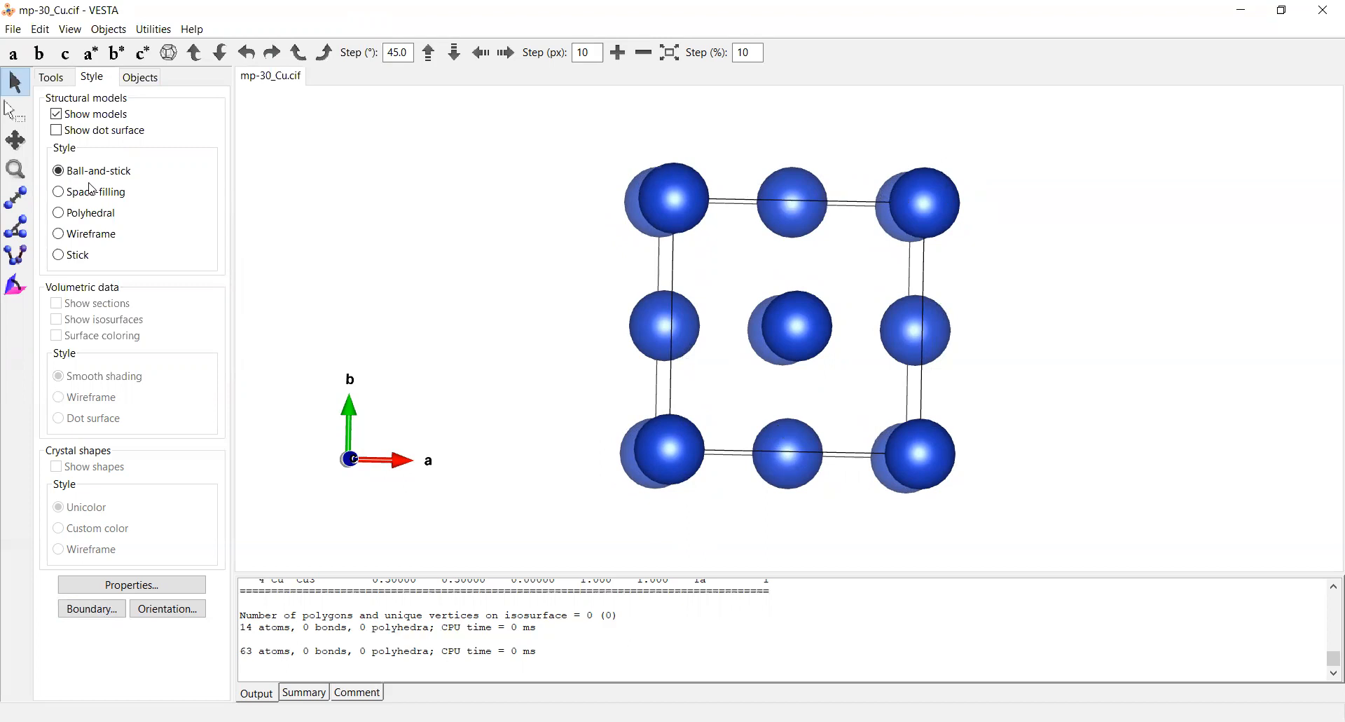
- Set up a unit cell transformation for the copper structure with 2, 2, 2 on the diagonal of rotation matrix P
{"action": "left_click", "coordinate": [40, 31]}
{"action": "mouse_move", "coordinate": [62, 88]}
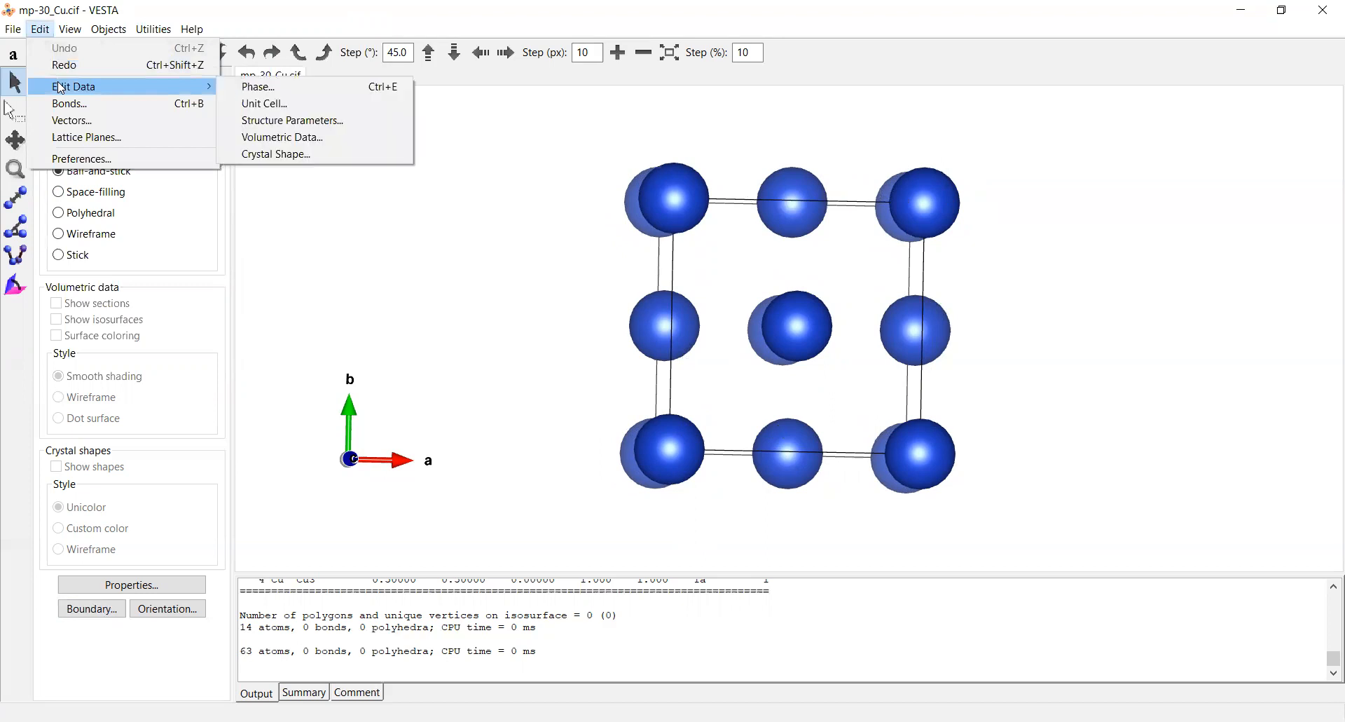
{"action": "left_click", "coordinate": [265, 104]}
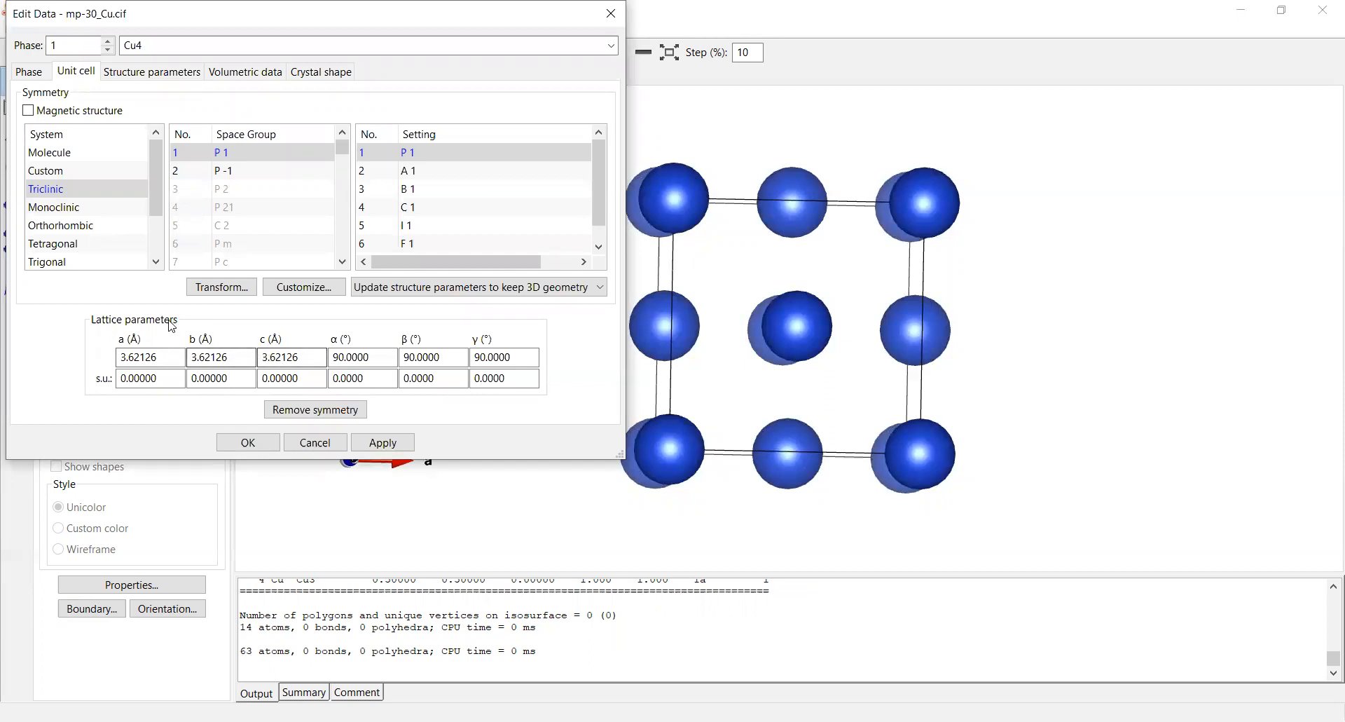
{"action": "left_click", "coordinate": [202, 295]}
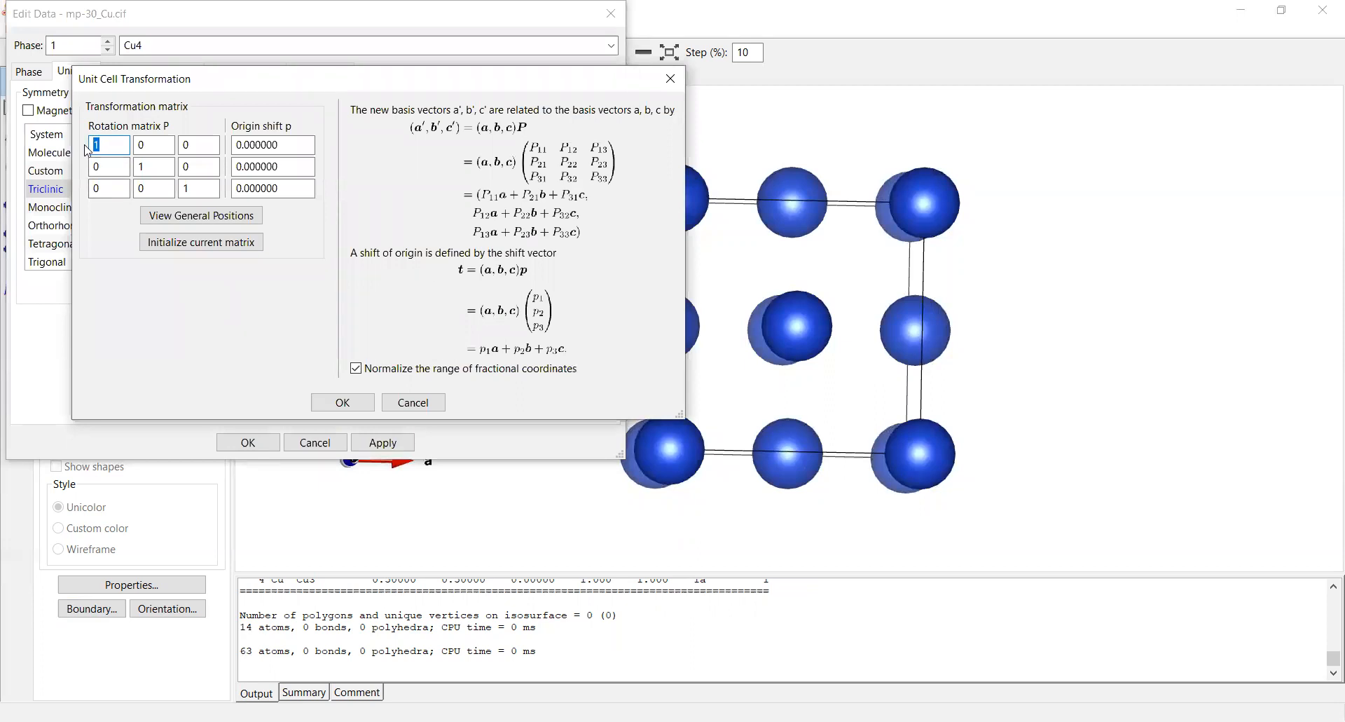
{"action": "type", "text": "2"}
{"action": "double_click", "coordinate": [151, 167]}
{"action": "type", "text": "2"}
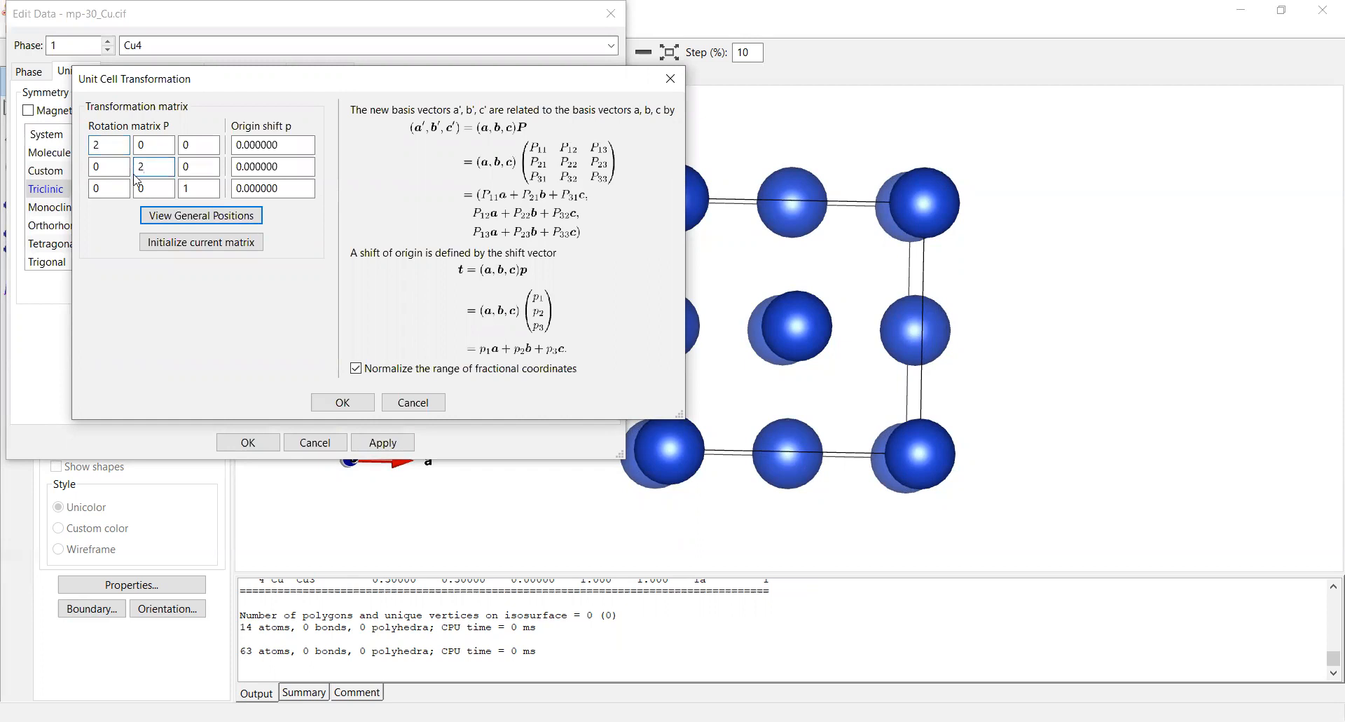
{"action": "double_click", "coordinate": [196, 190]}
{"action": "type", "text": "2"}
- Apply the transformation, accepting the cell volume change and adding the new equivalent positions to a list of symmetry operations
{"action": "left_click", "coordinate": [343, 403]}
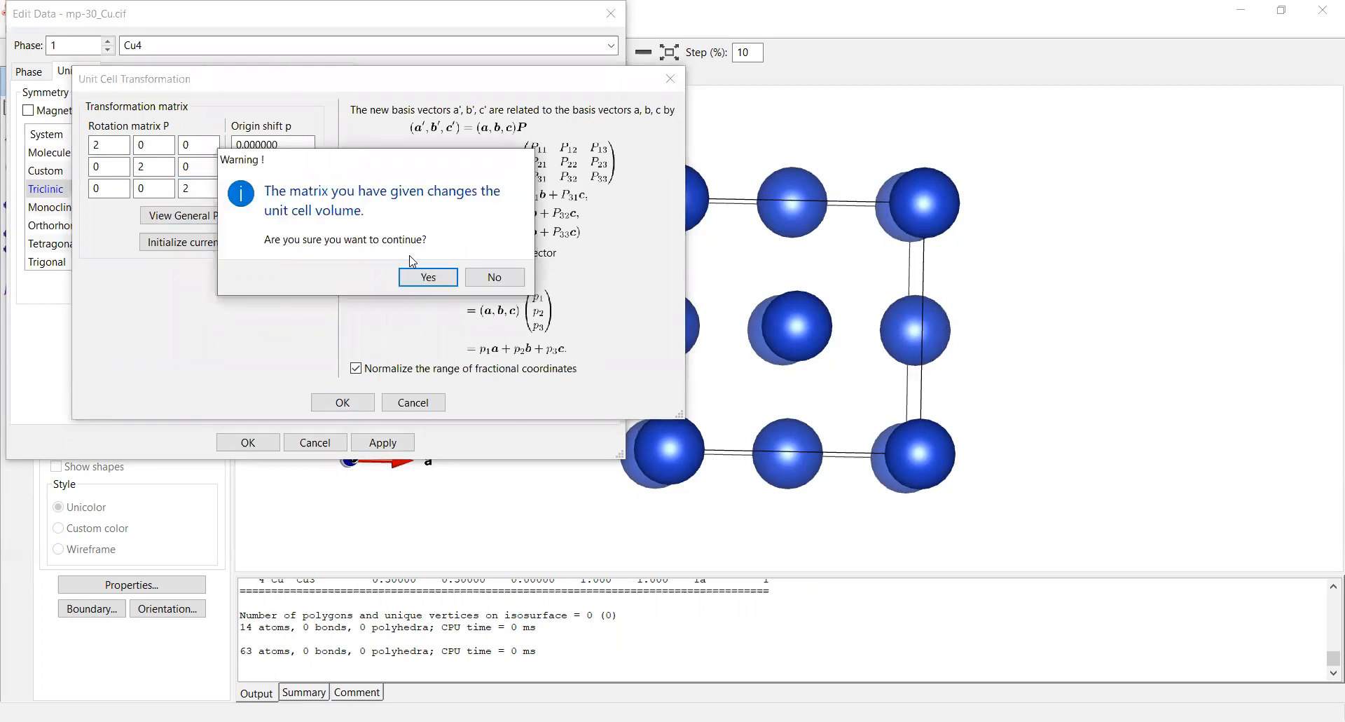
{"action": "left_click", "coordinate": [422, 275]}
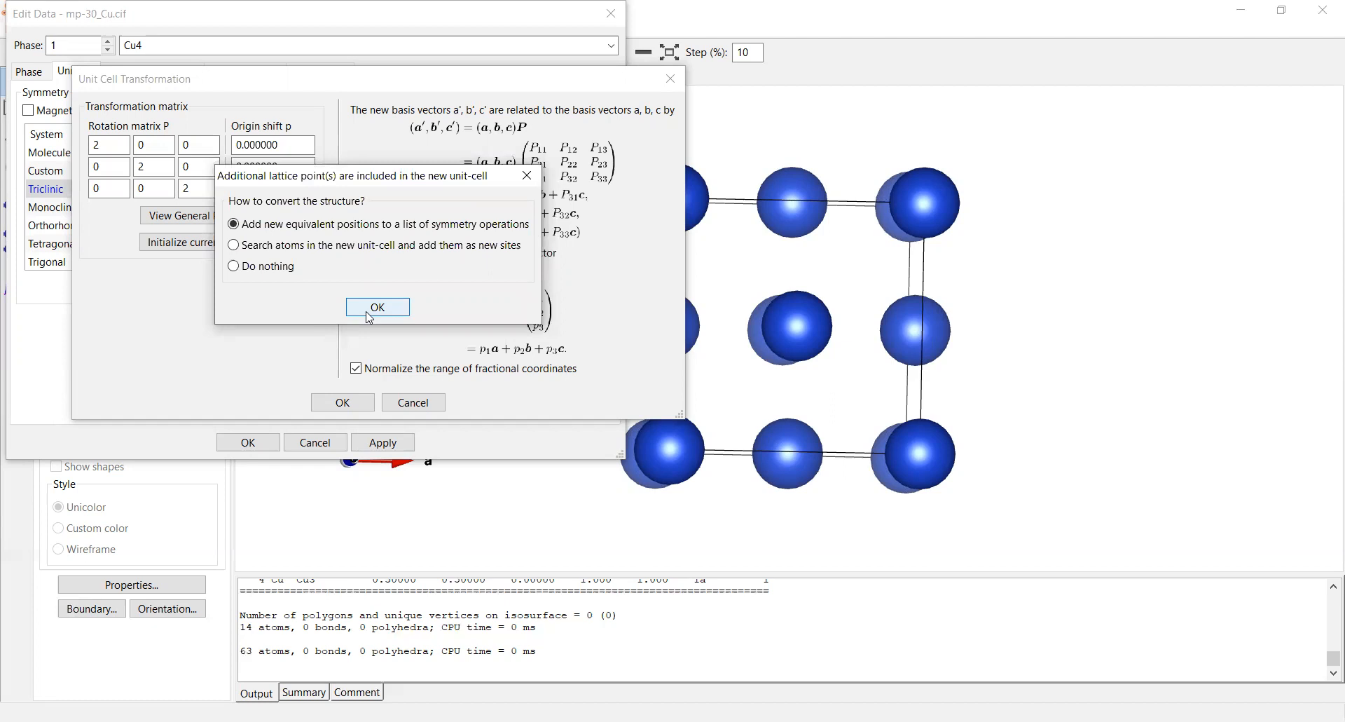
{"action": "left_click", "coordinate": [369, 317]}
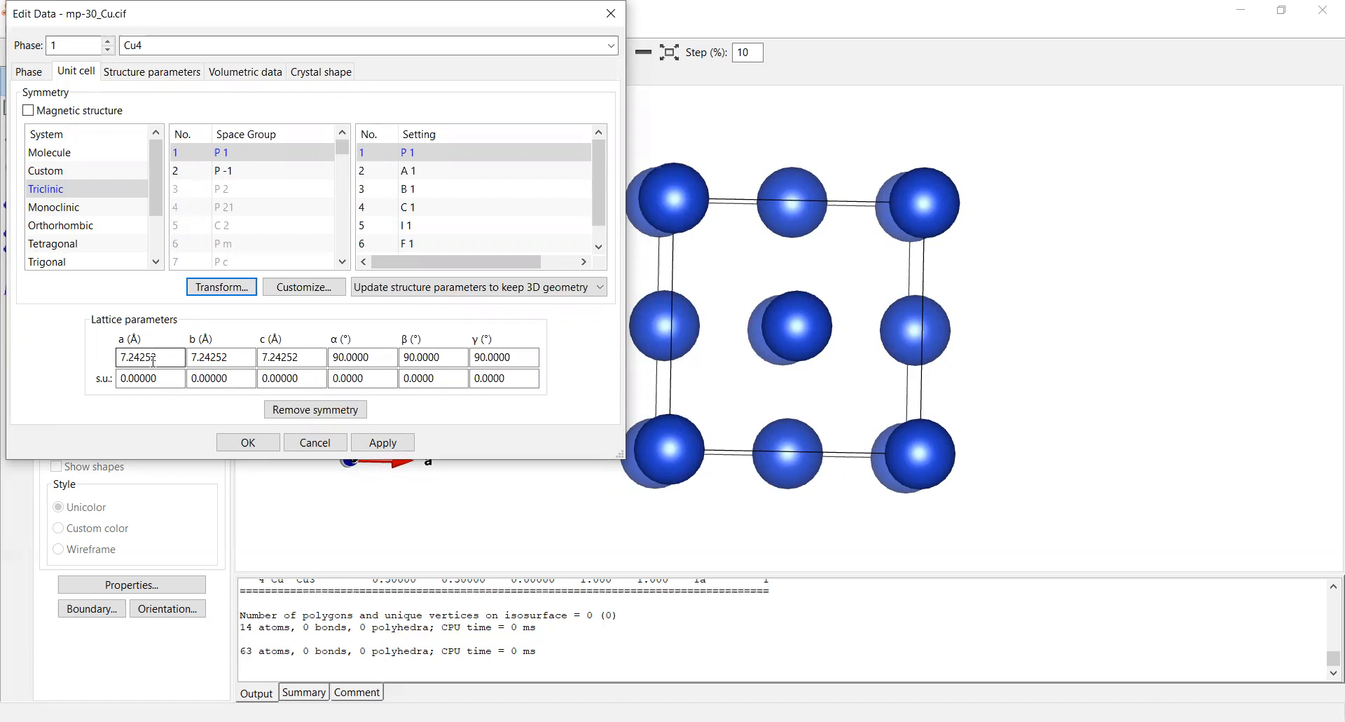
{"action": "left_click", "coordinate": [231, 447]}
{"action": "mouse_move", "coordinate": [742, 321]}
{"action": "left_mouse_down"}
{"action": "mouse_move", "coordinate": [526, 348]}
{"action": "mouse_move", "coordinate": [656, 362]}
{"action": "mouse_move", "coordinate": [739, 338]}
{"action": "mouse_move", "coordinate": [728, 320]}
{"action": "mouse_move", "coordinate": [735, 354]}
{"action": "mouse_move", "coordinate": [735, 337]}
{"action": "mouse_move", "coordinate": [617, 329]}
{"action": "mouse_move", "coordinate": [759, 326]}
{"action": "left_mouse_up"}
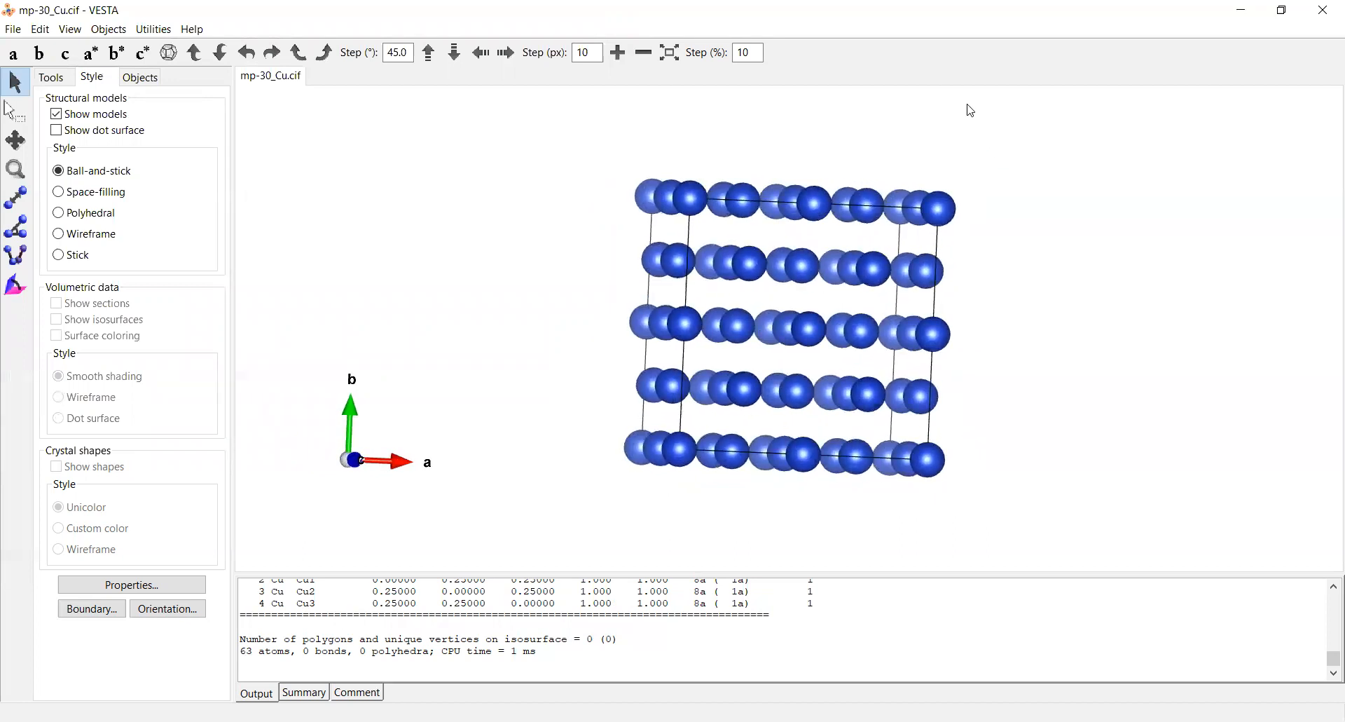